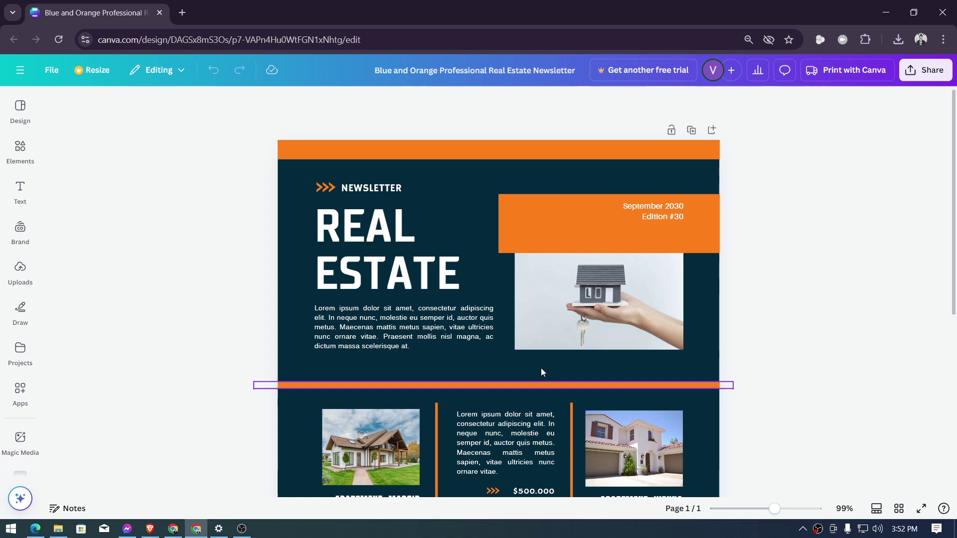
Step: Scroll through the design and start adding a link to the Madrid listing photo
{"action": "scroll", "coordinate": [849, 263], "scroll_direction": "down", "scroll_amount": 1}
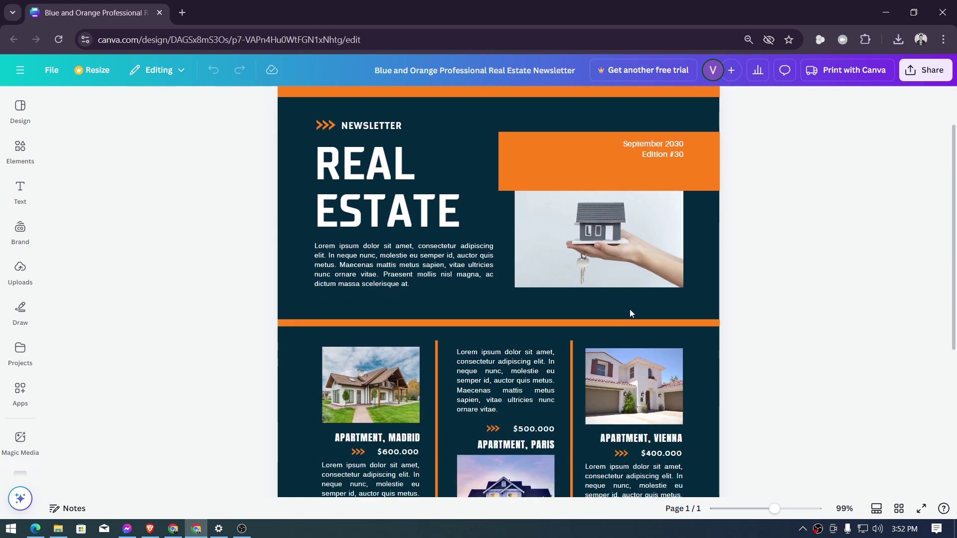
{"action": "scroll", "coordinate": [630, 310], "scroll_direction": "down", "scroll_amount": 4}
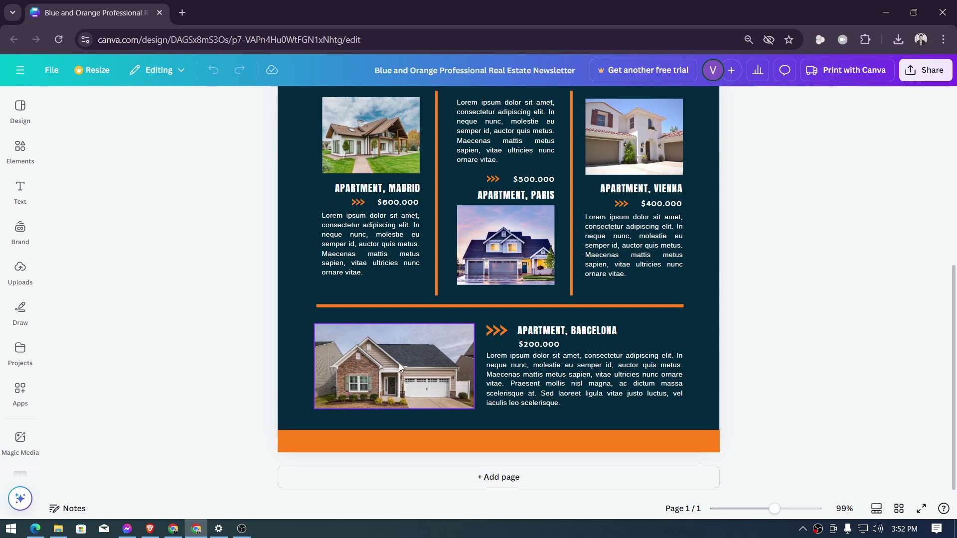
{"action": "scroll", "coordinate": [399, 366], "scroll_direction": "up", "scroll_amount": 1}
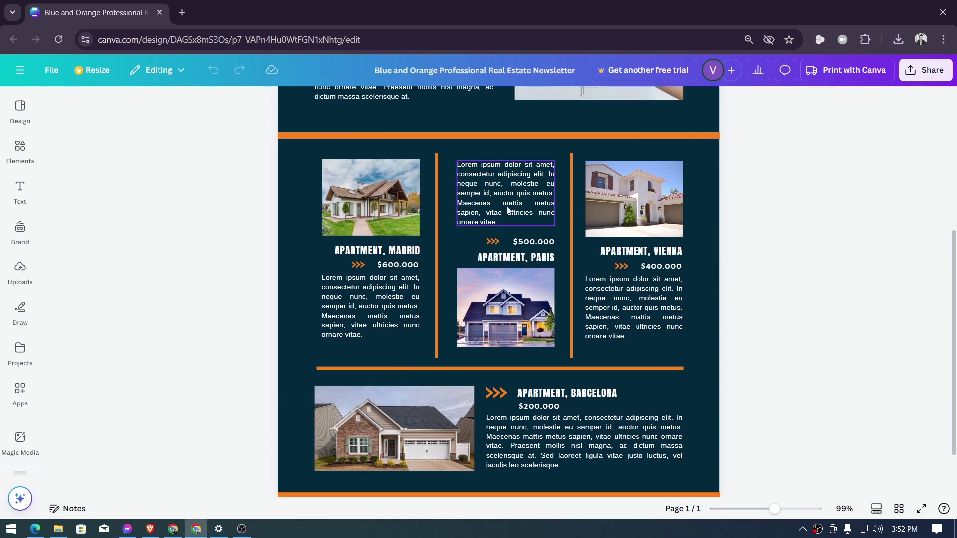
{"action": "scroll", "coordinate": [423, 250], "scroll_direction": "up", "scroll_amount": 2}
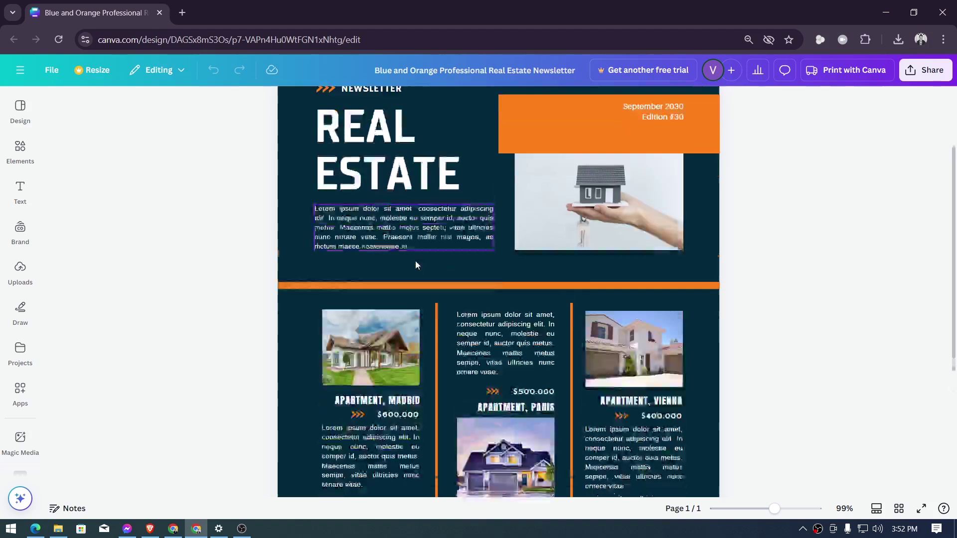
{"action": "scroll", "coordinate": [415, 262], "scroll_direction": "down", "scroll_amount": 1}
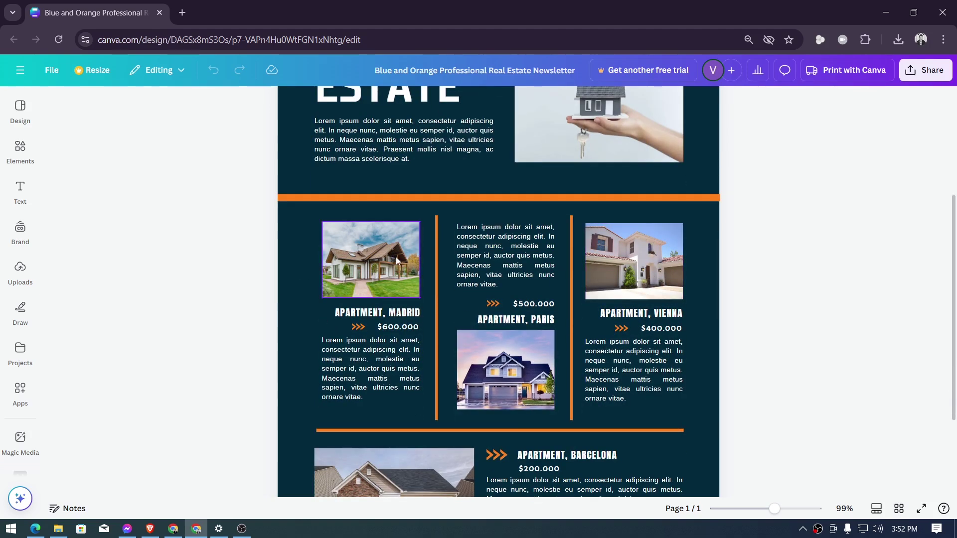
{"action": "scroll", "coordinate": [395, 271], "scroll_direction": "down", "scroll_amount": 1}
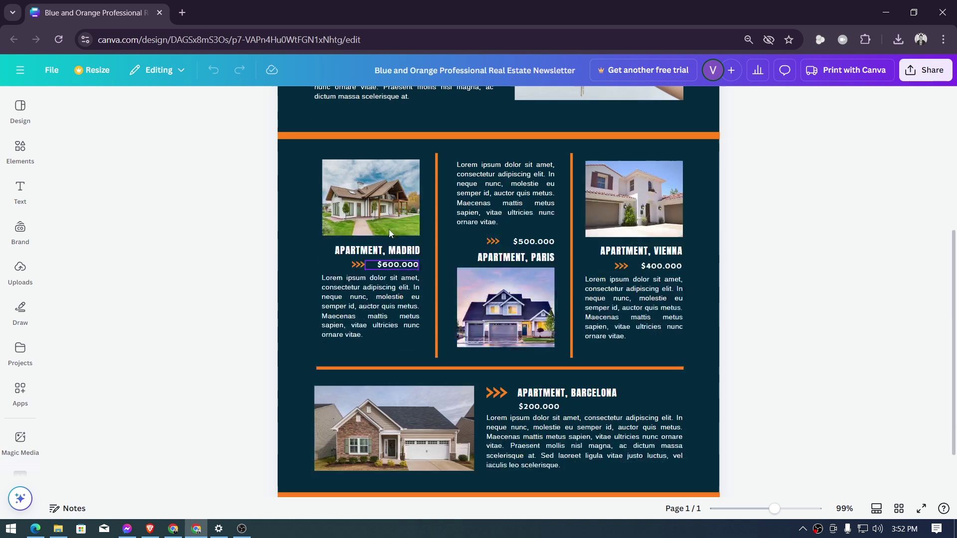
{"action": "left_click", "coordinate": [372, 198]}
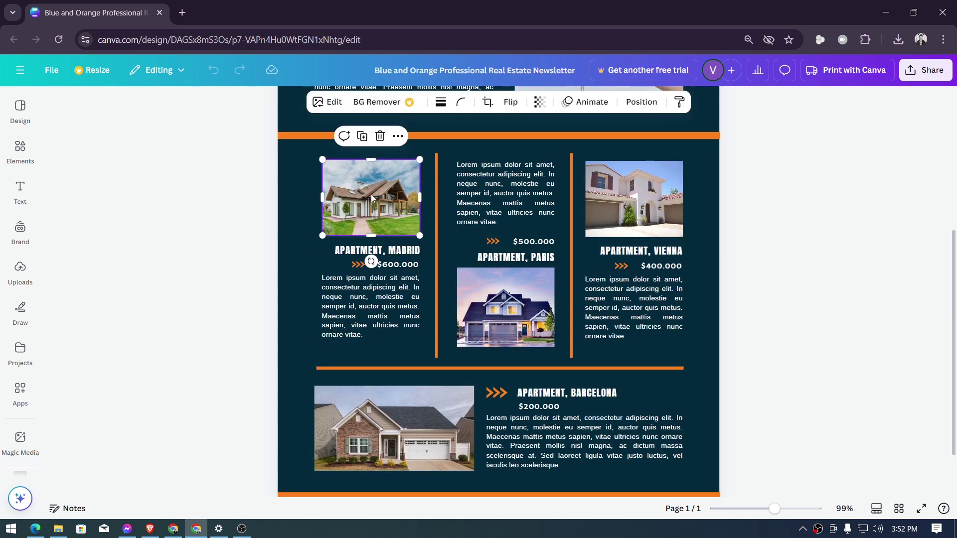
{"action": "right_click", "coordinate": [372, 198]}
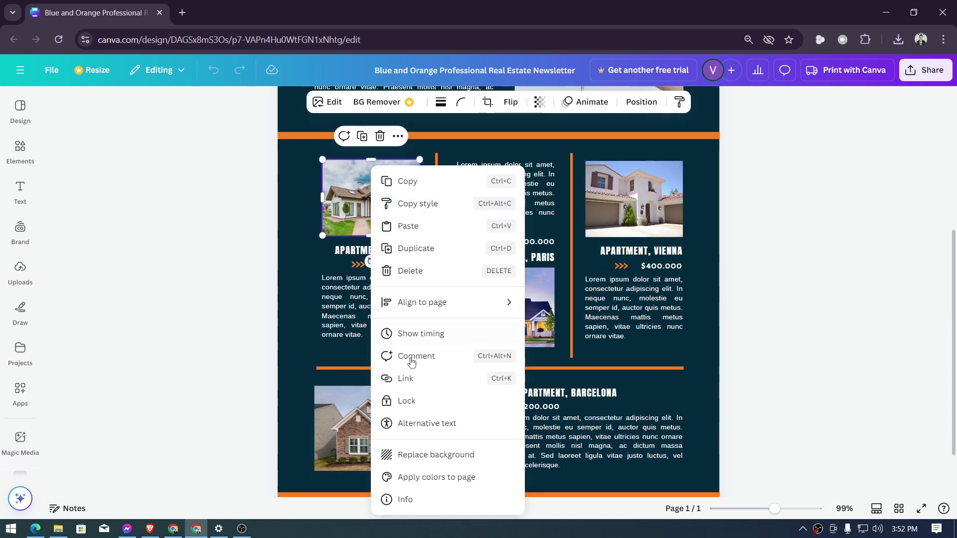
{"action": "left_click", "coordinate": [427, 381]}
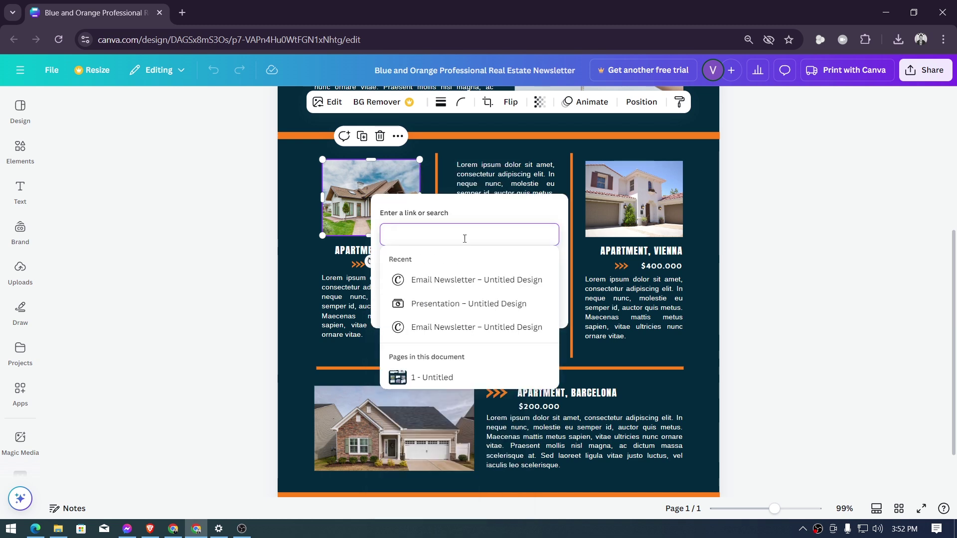
Step: Try linking the APARTMENT, MADRID heading, then close the link box without adding one
{"action": "left_click", "coordinate": [292, 239]}
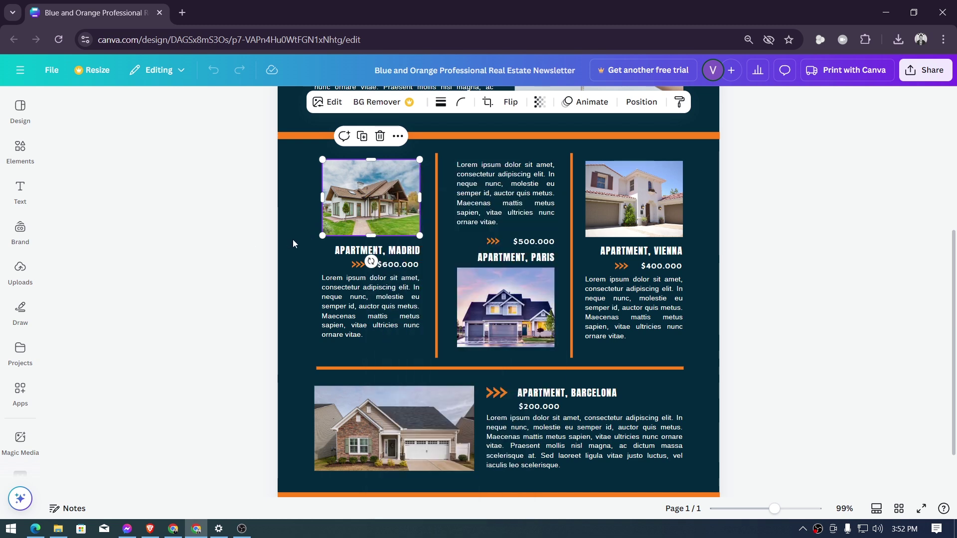
{"action": "left_click", "coordinate": [344, 250]}
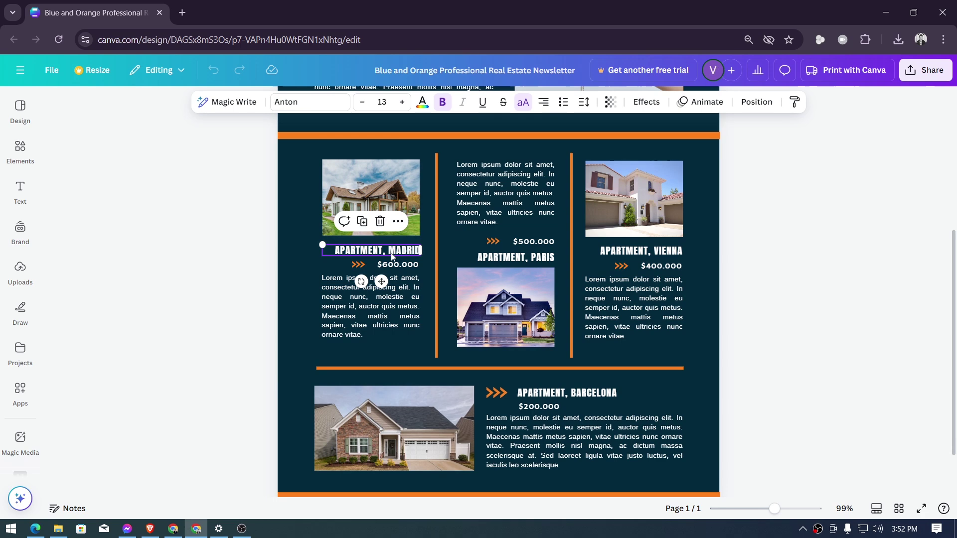
{"action": "right_click", "coordinate": [346, 255]}
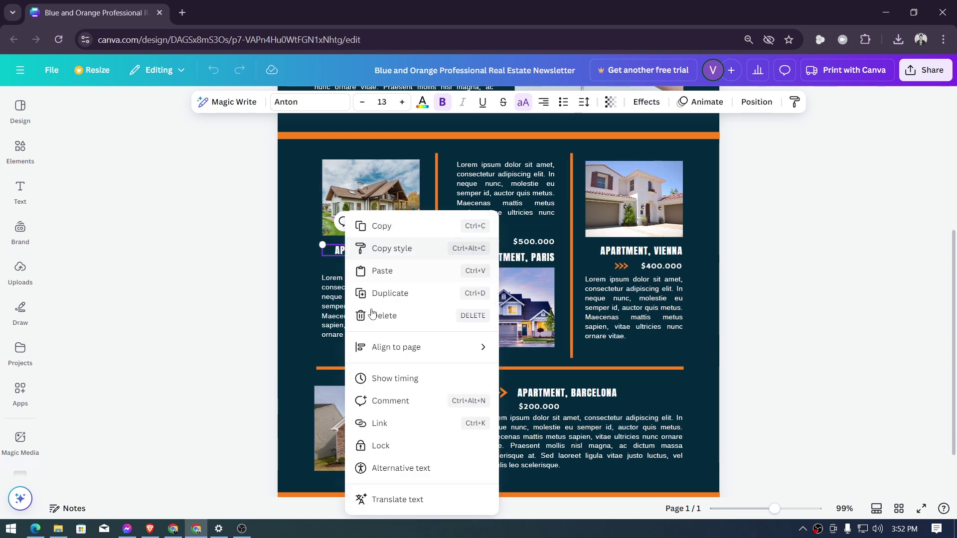
{"action": "left_click", "coordinate": [406, 423]}
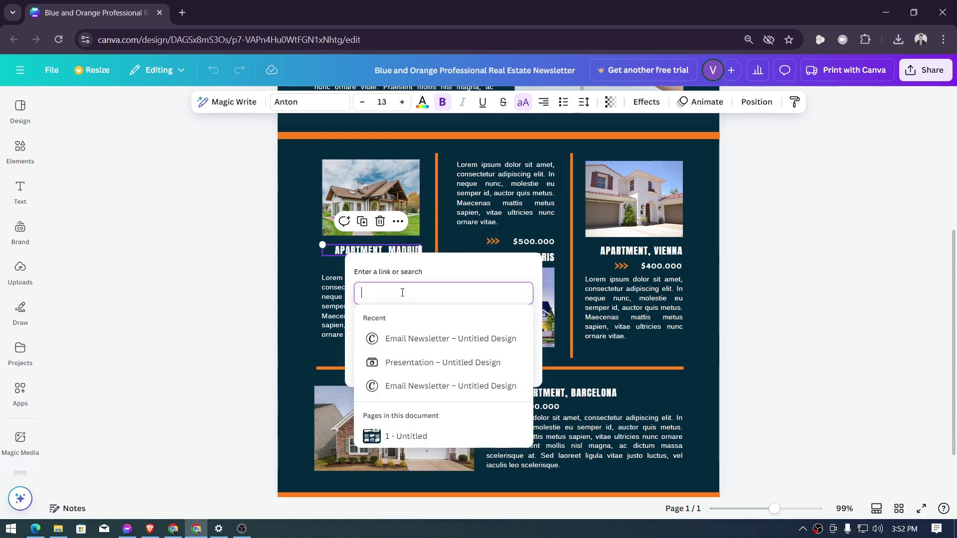
{"action": "left_click", "coordinate": [832, 235]}
{"action": "left_click", "coordinate": [237, 350]}
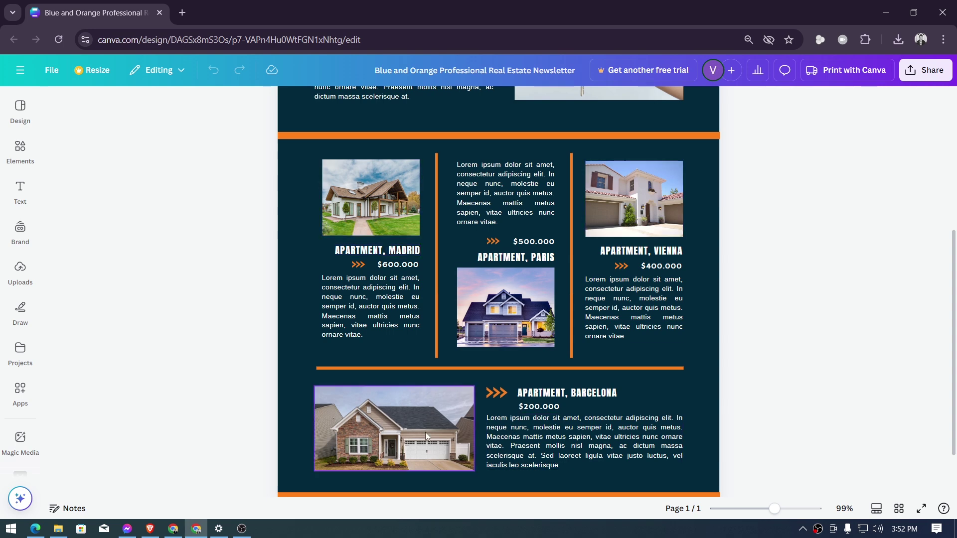
Step: Download the whole design from Share with PNG as the file type
{"action": "scroll", "coordinate": [592, 325], "scroll_direction": "up", "scroll_amount": 4}
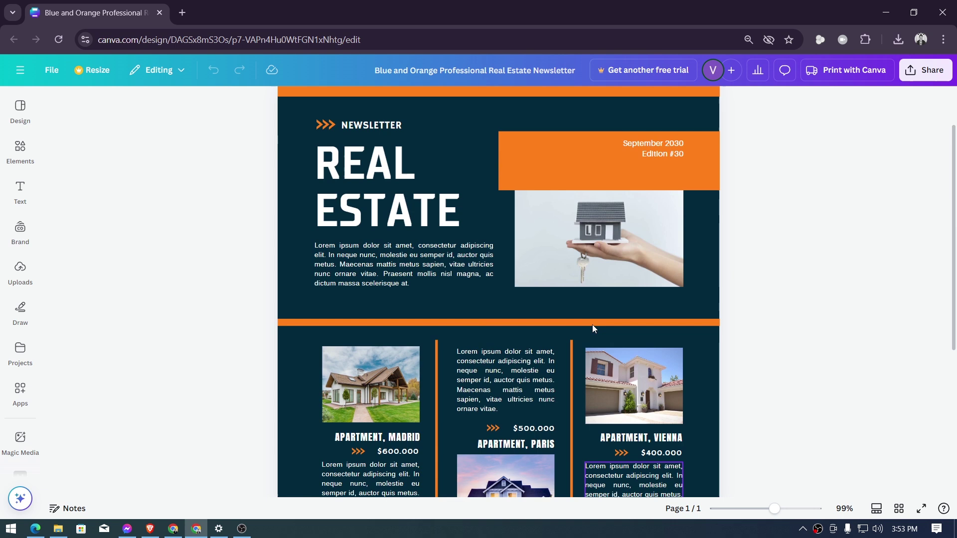
{"action": "scroll", "coordinate": [592, 324], "scroll_direction": "up", "scroll_amount": 1}
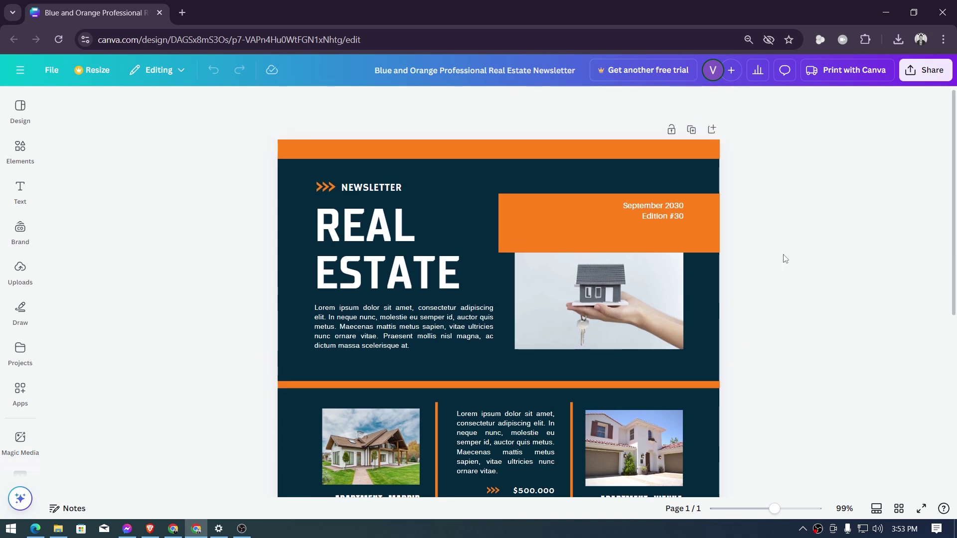
{"action": "left_click", "coordinate": [926, 70]}
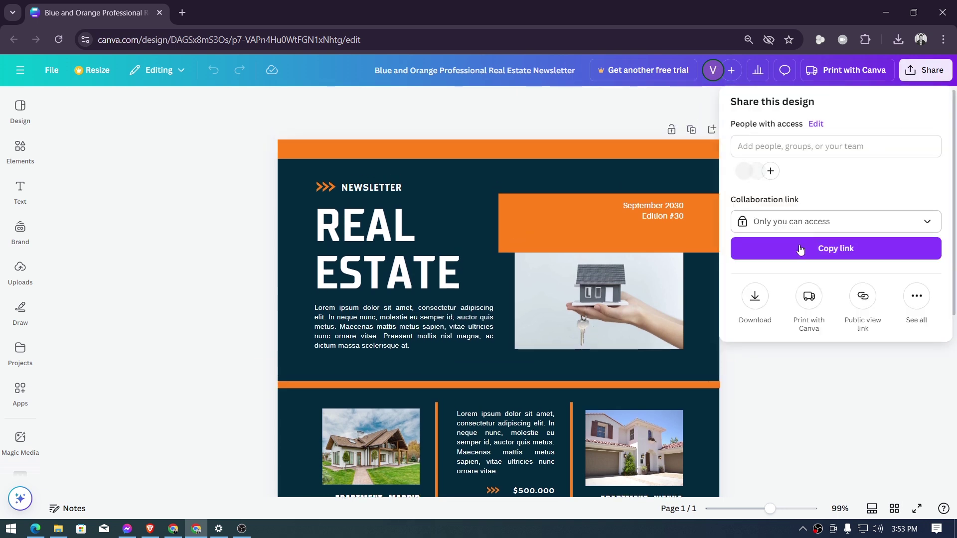
{"action": "left_click", "coordinate": [752, 299]}
{"action": "left_click", "coordinate": [779, 149]}
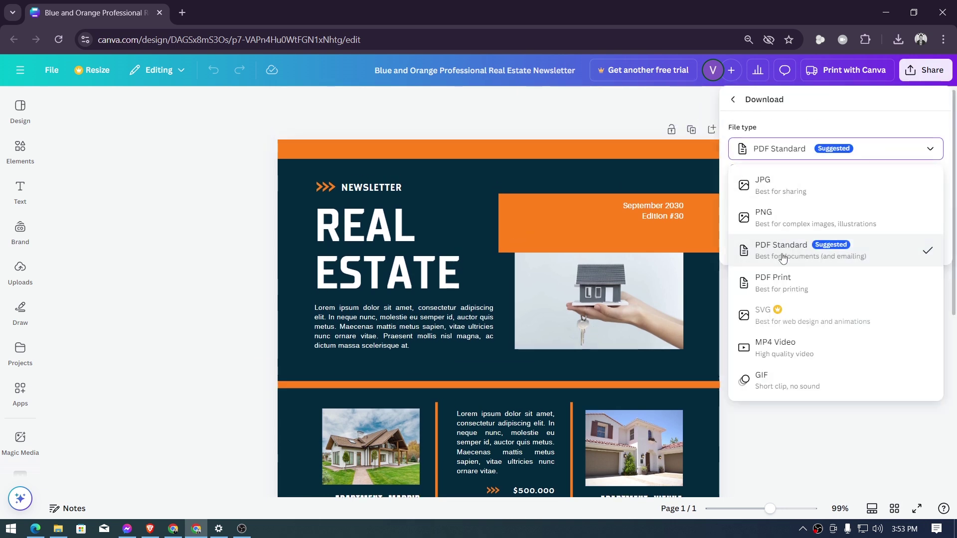
{"action": "left_click", "coordinate": [773, 217]}
{"action": "left_click", "coordinate": [780, 323]}
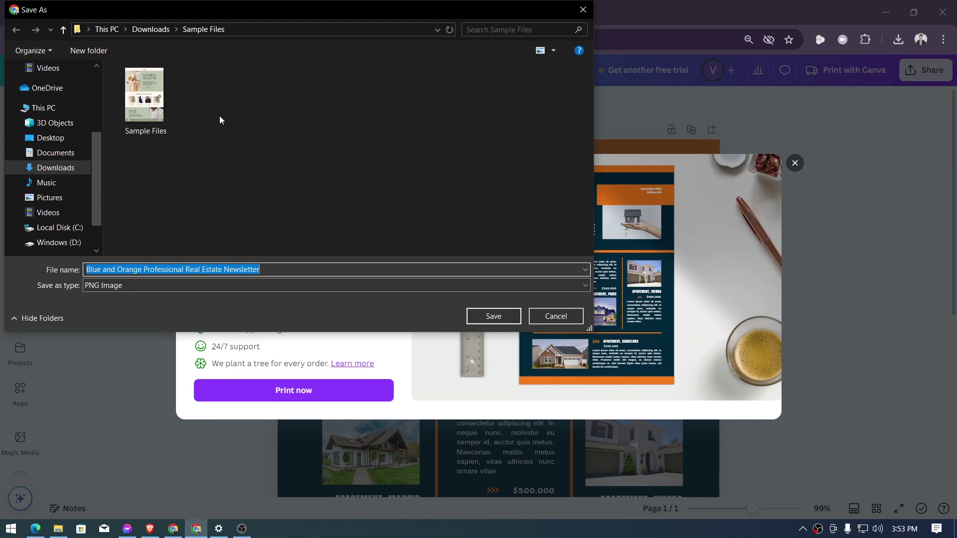
Step: Save the PNG as 'Real Estate Newsletter', dropping 'Blue and Orange Professional' from the name
{"action": "left_click", "coordinate": [231, 269]}
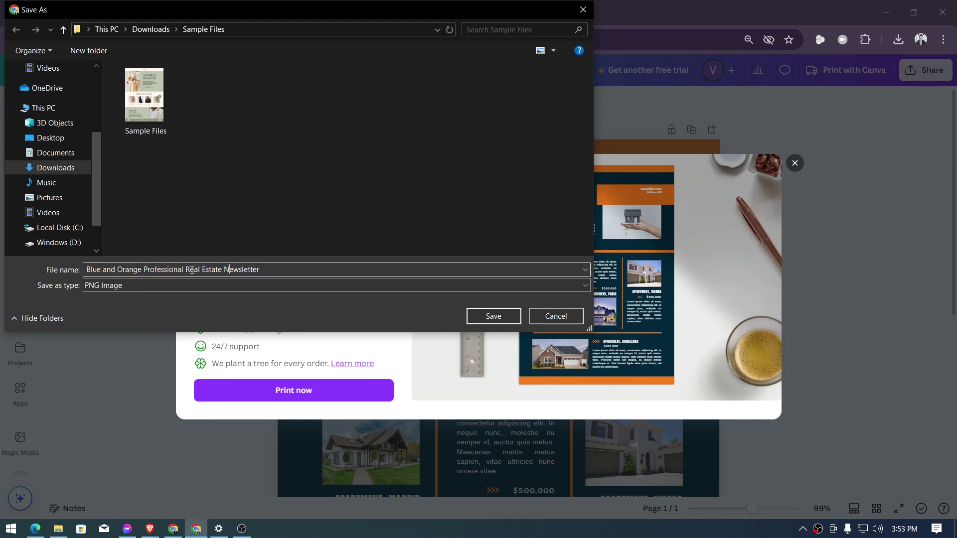
{"action": "left_click_drag", "start_coordinate": [186, 270], "coordinate": [86, 270]}
{"action": "key", "text": "BackSpace"}
{"action": "key", "text": "ctrl+a"}
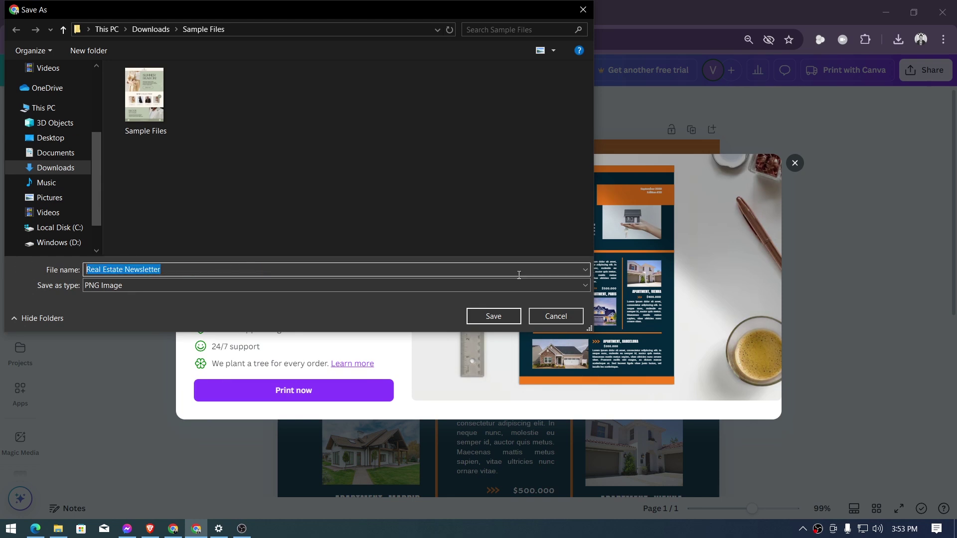
{"action": "left_click", "coordinate": [502, 316]}
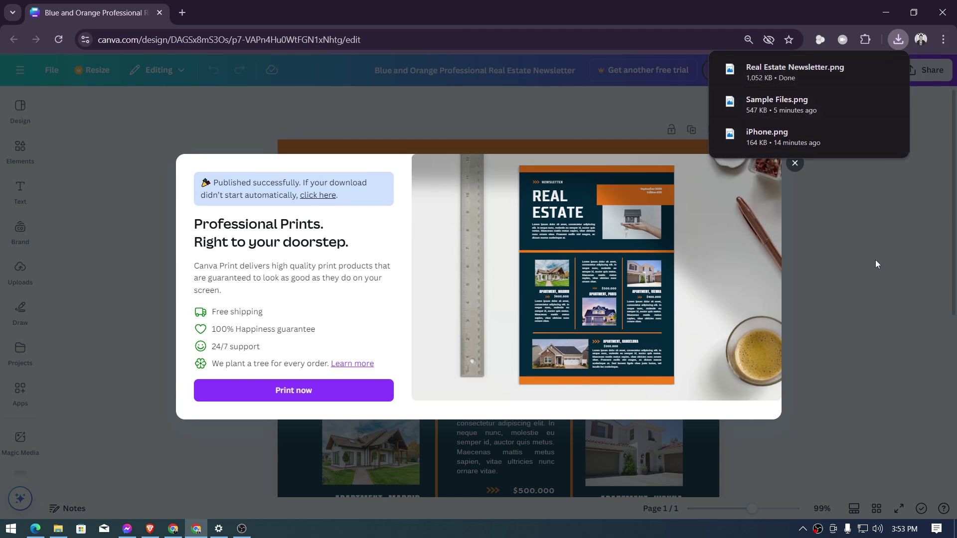
Step: Dismiss the print pop-up and create and copy the design's public view link
{"action": "left_click", "coordinate": [925, 69]}
{"action": "left_click", "coordinate": [925, 69]}
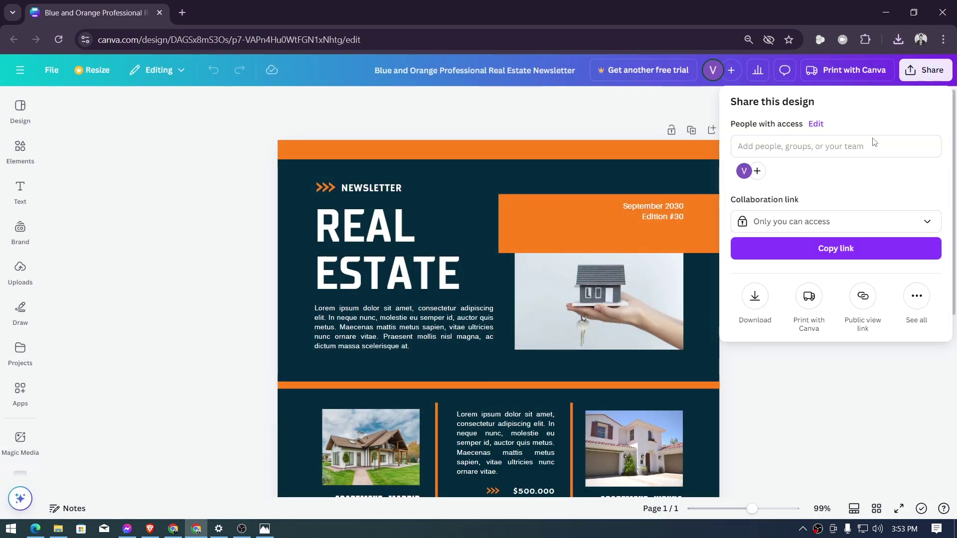
{"action": "left_click", "coordinate": [869, 306]}
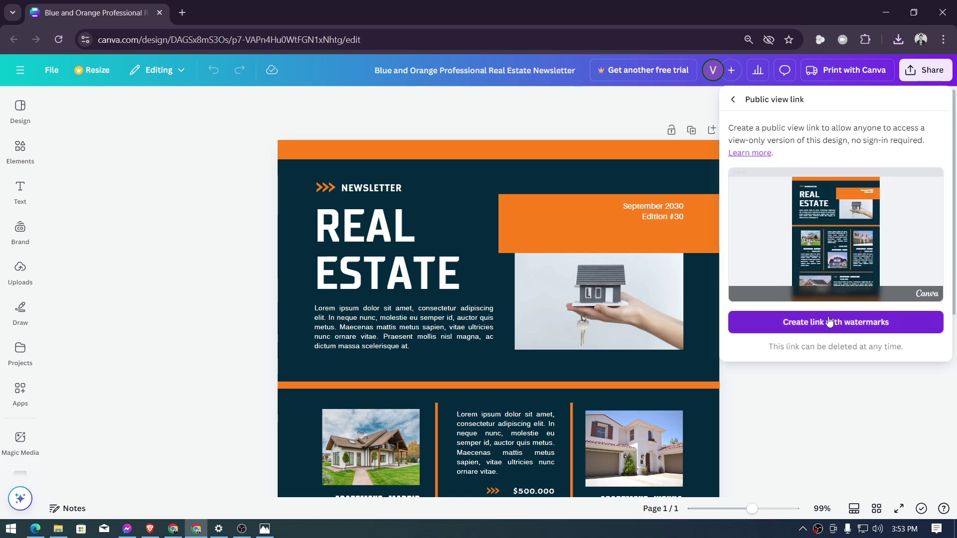
{"action": "left_click", "coordinate": [846, 327]}
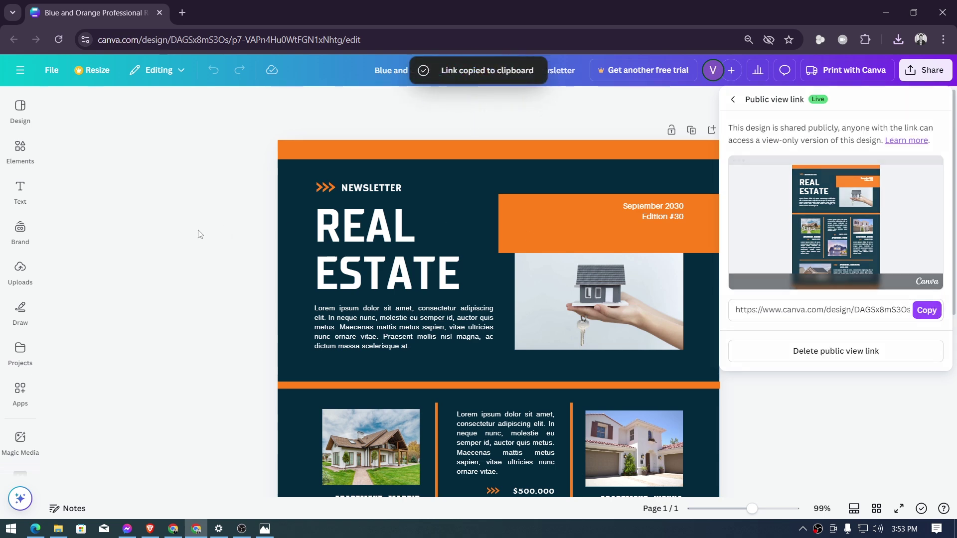
Step: Go to gmail.com in a new browser tab
{"action": "key", "text": "ctrl+t"}
{"action": "type", "text": "gmail.com"}
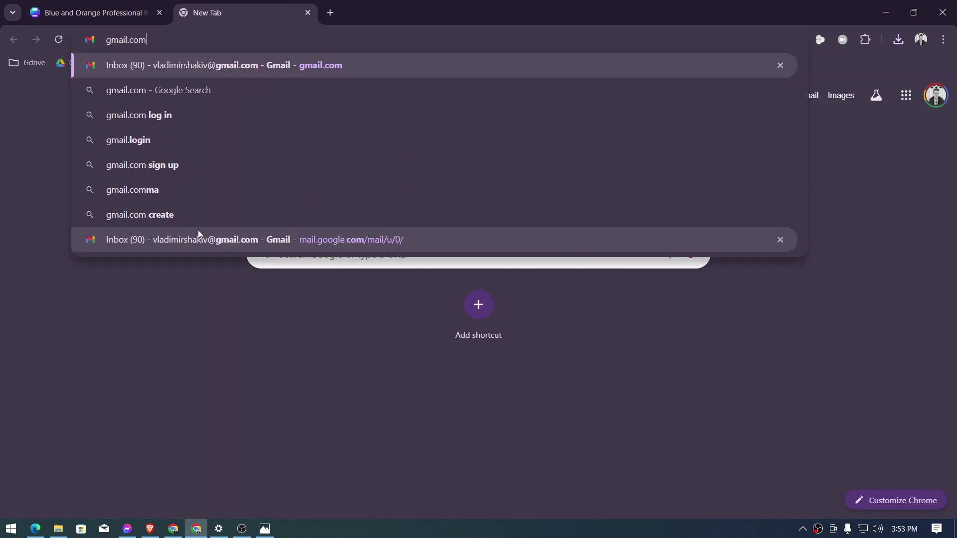
{"action": "key", "text": "Return"}
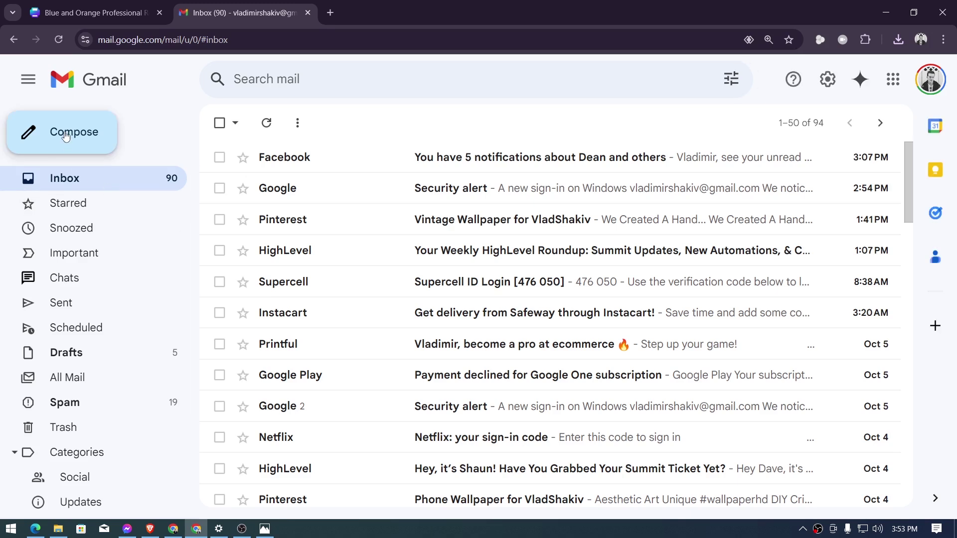
Step: Start a new email and add the suggested contact as the recipient
{"action": "left_click", "coordinate": [66, 137]}
{"action": "type", "text": "v"}
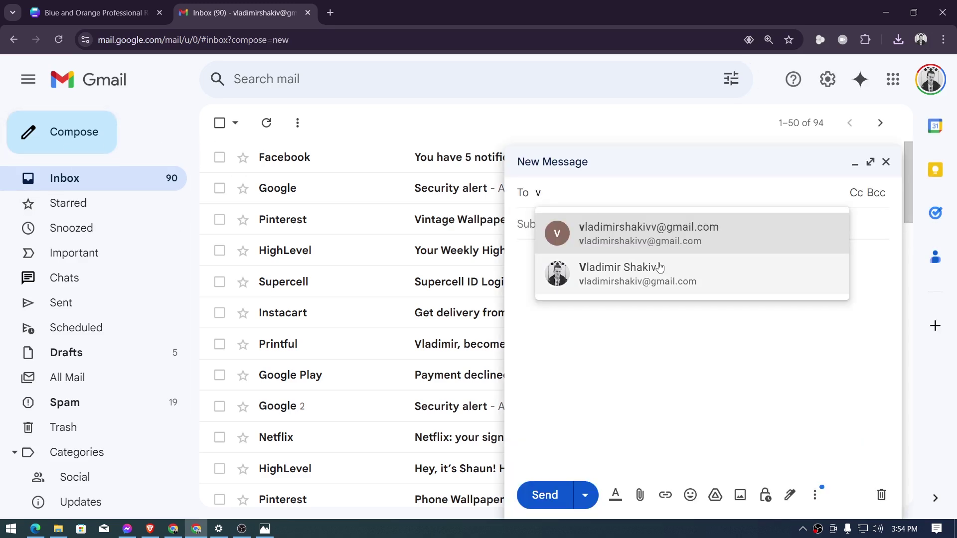
{"action": "left_click", "coordinate": [672, 234]}
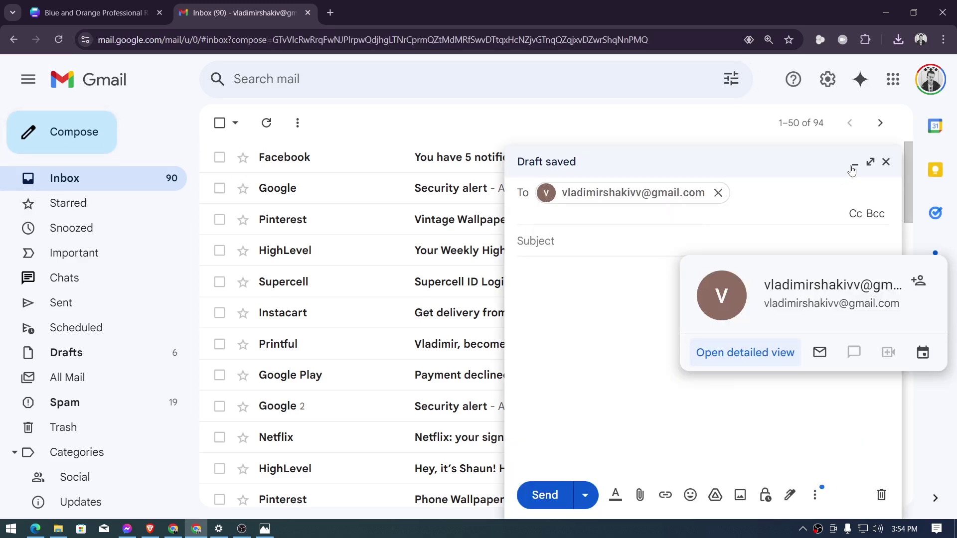
{"action": "left_click", "coordinate": [870, 162]}
Step: Enter the subject 'Real Estate Newsletter', leaving the message body empty
{"action": "left_click", "coordinate": [242, 166]}
{"action": "type", "text": "R"}
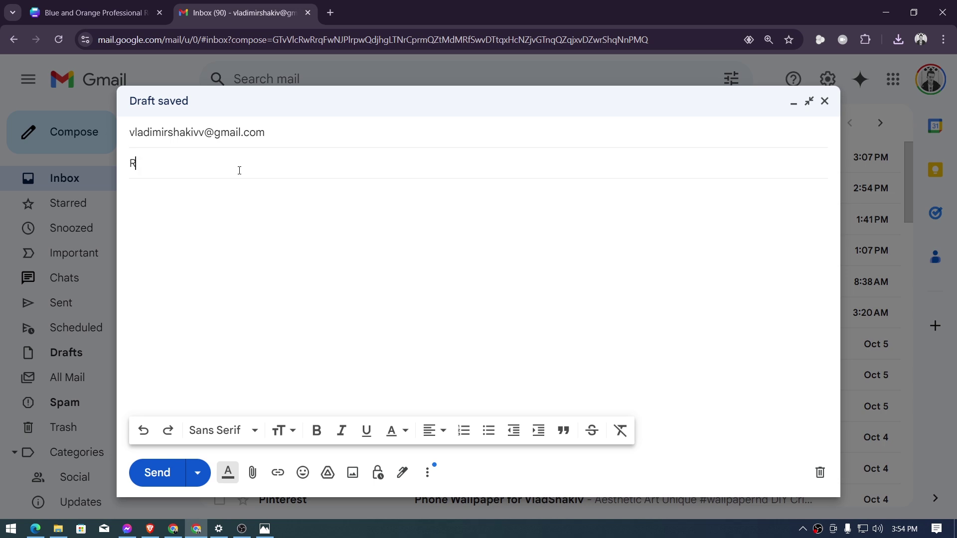
{"action": "type", "text": "eal Estate Na"}
{"action": "type", "text": "wsletter"}
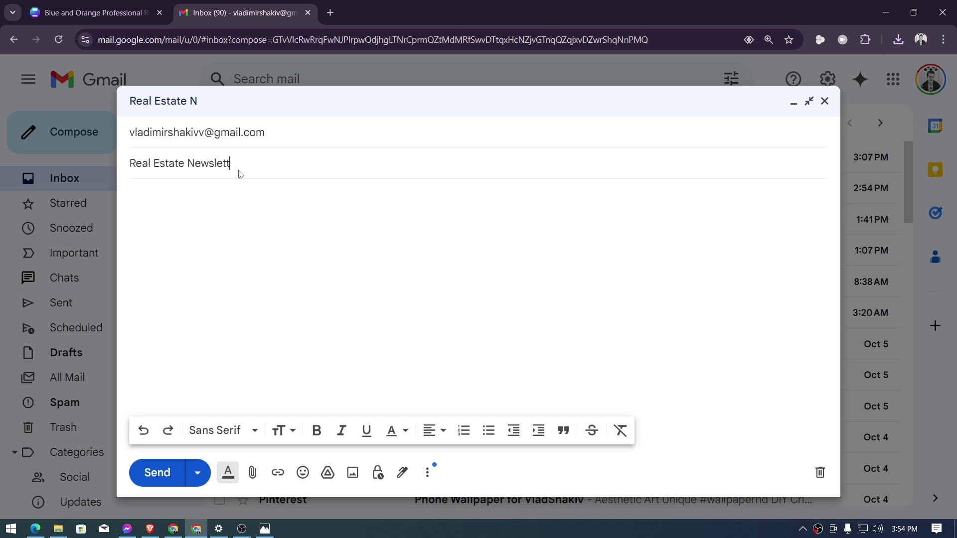
{"action": "left_click", "coordinate": [262, 260]}
{"action": "triple_click", "coordinate": [239, 168]}
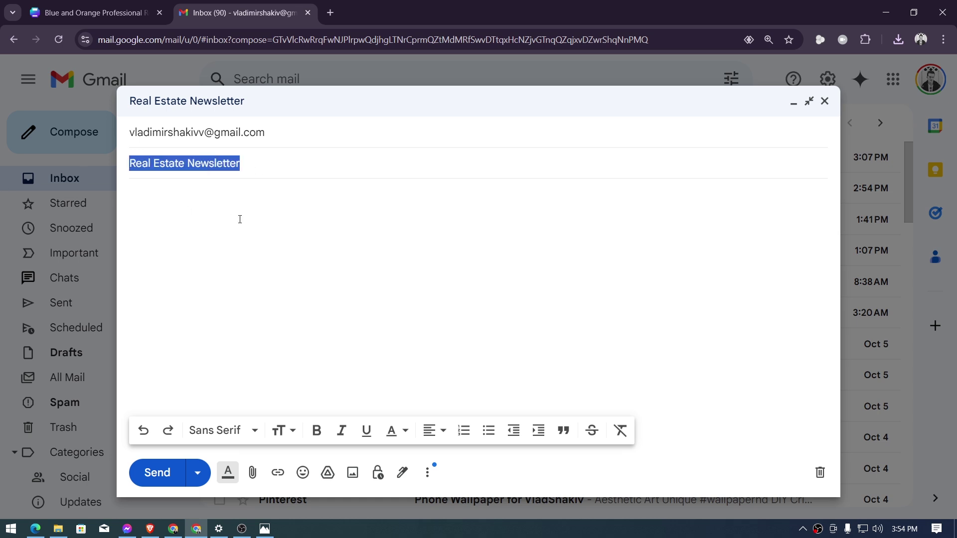
{"action": "left_click", "coordinate": [239, 365]}
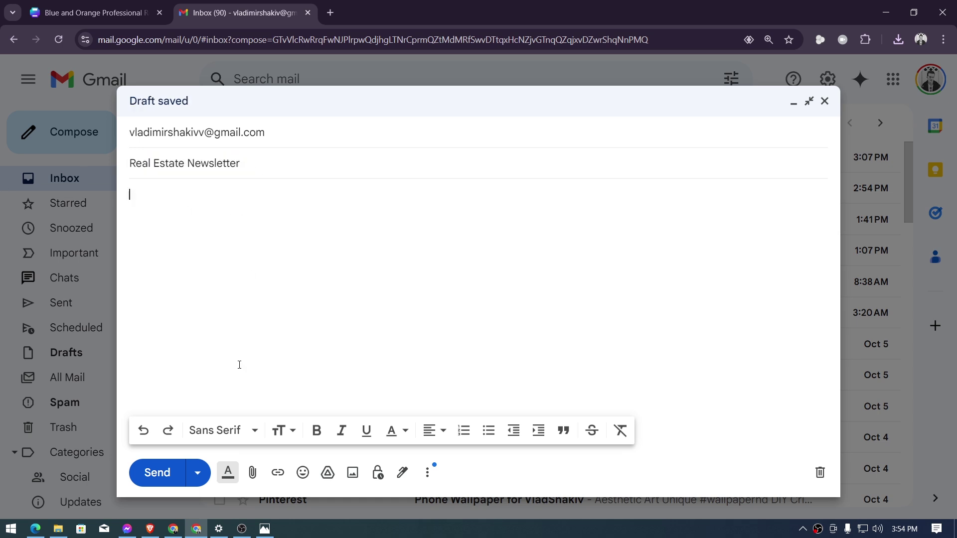
Step: Upload the Real Estate Newsletter image from Downloads > Sample Files inline into the body
{"action": "left_click", "coordinate": [353, 473]}
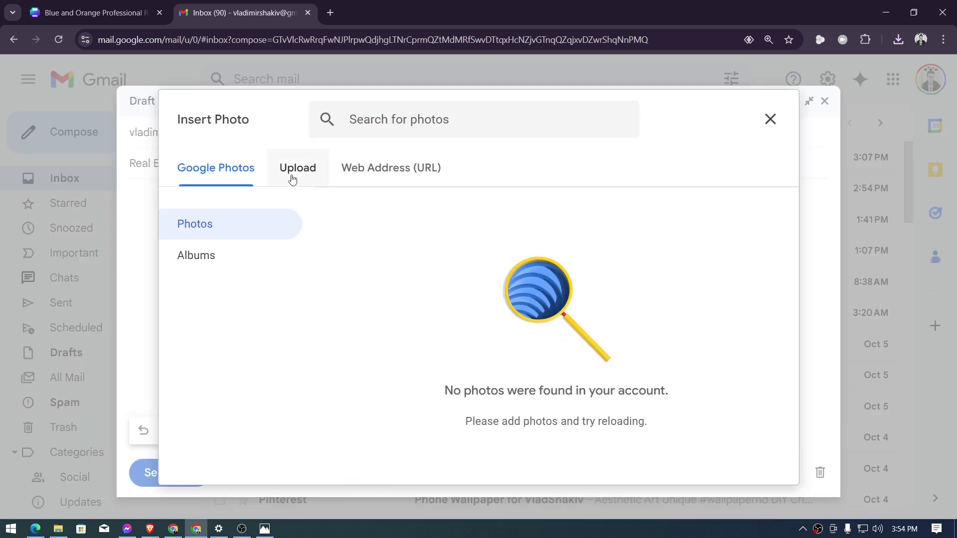
{"action": "left_click", "coordinate": [293, 169]}
{"action": "left_click", "coordinate": [474, 390]}
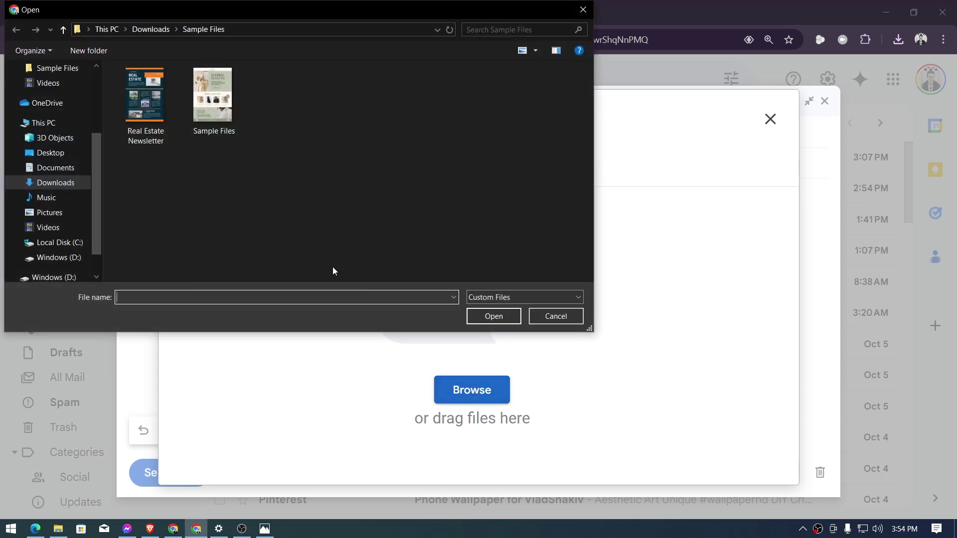
{"action": "double_click", "coordinate": [145, 94]}
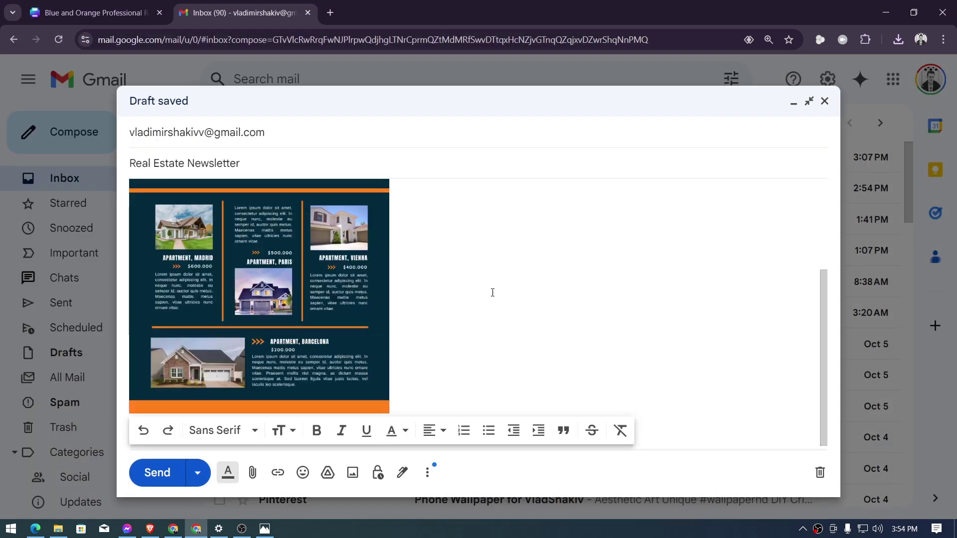
Step: Hide the formatting bar and try the image at Small, Best fit, then Original size
{"action": "left_click", "coordinate": [227, 472]}
{"action": "left_click", "coordinate": [261, 342]}
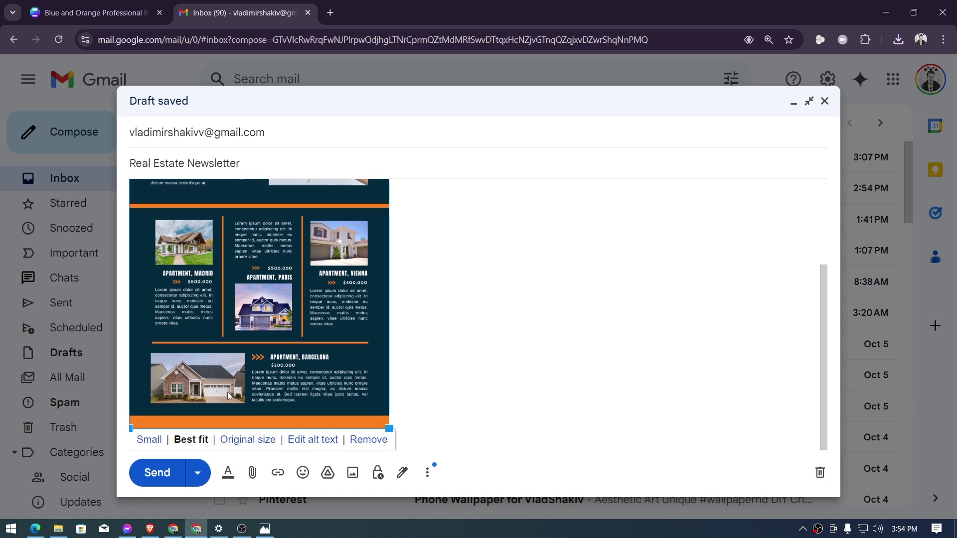
{"action": "left_click", "coordinate": [152, 439]}
{"action": "left_click", "coordinate": [199, 288]}
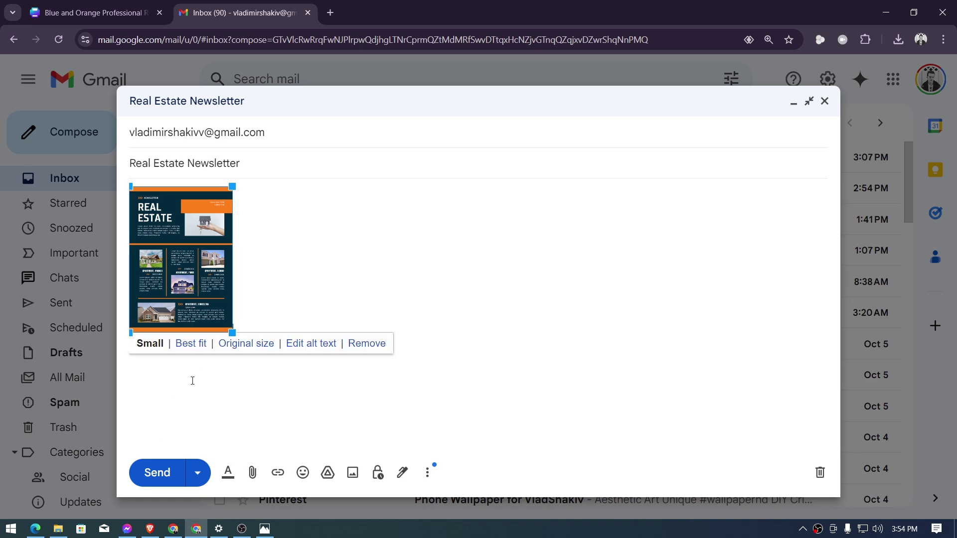
{"action": "left_click", "coordinate": [191, 343]}
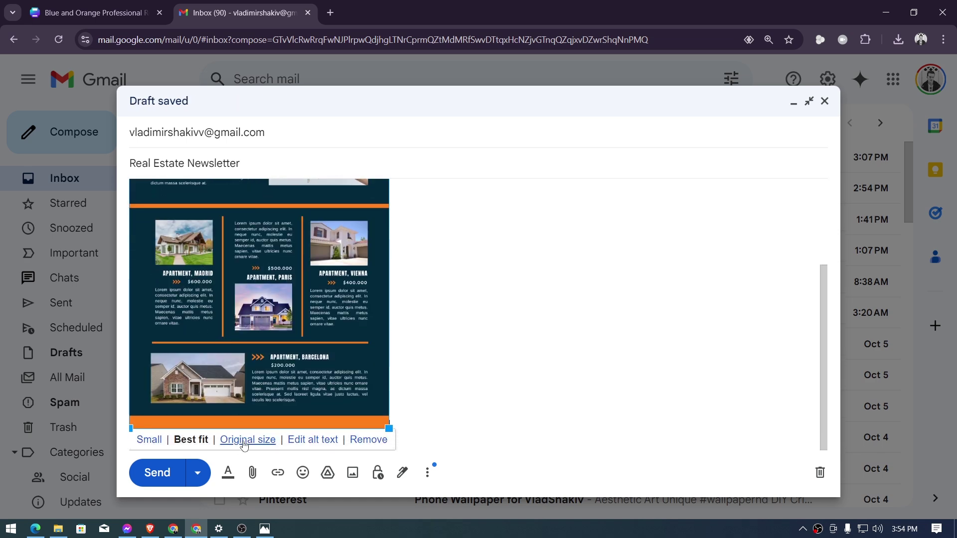
{"action": "left_click", "coordinate": [248, 440]}
Step: Set the newsletter image back to Best fit width
{"action": "scroll", "coordinate": [299, 309], "scroll_direction": "up", "scroll_amount": 3}
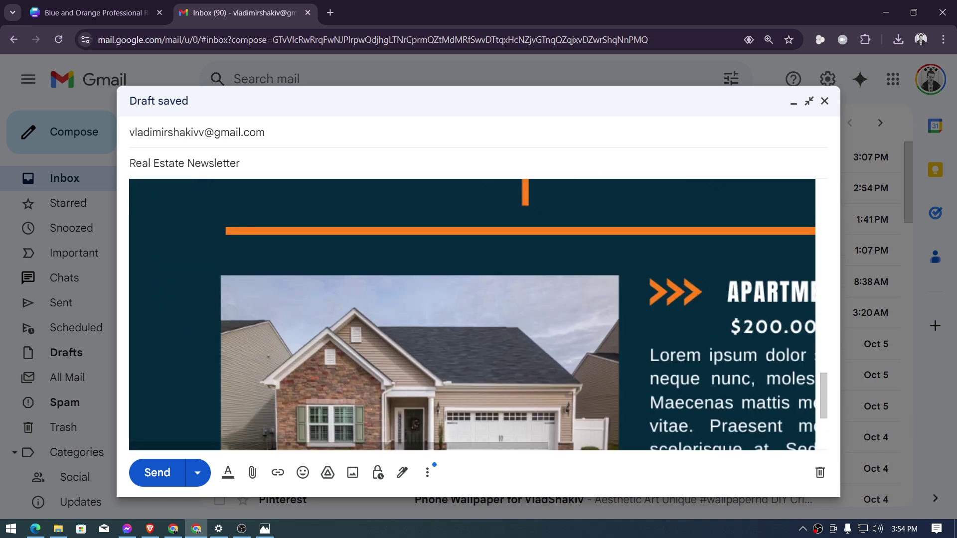
{"action": "scroll", "coordinate": [294, 309], "scroll_direction": "down", "scroll_amount": 3}
{"action": "left_click", "coordinate": [294, 310]}
{"action": "left_click", "coordinate": [188, 423]}
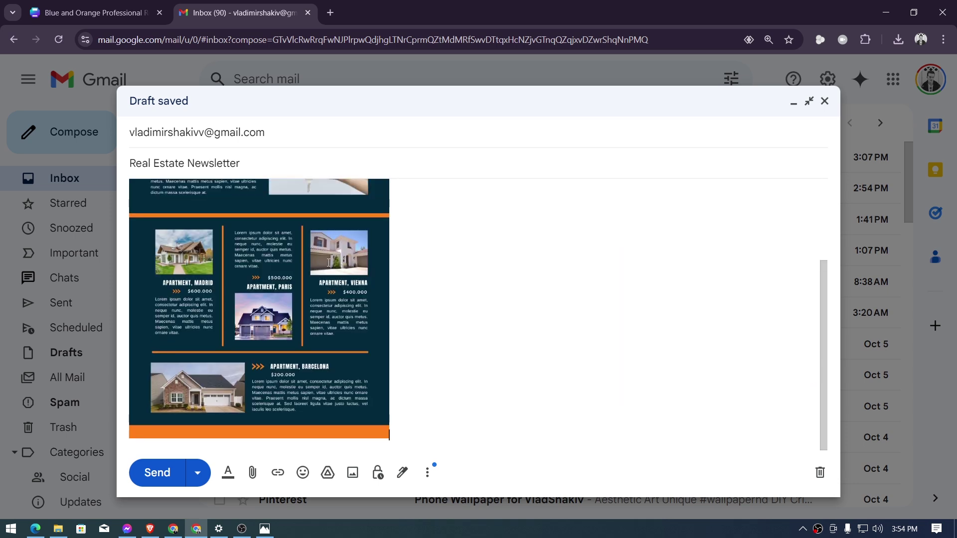
{"action": "scroll", "coordinate": [438, 329], "scroll_direction": "up", "scroll_amount": 3}
{"action": "scroll", "coordinate": [428, 349], "scroll_direction": "down", "scroll_amount": 3}
{"action": "left_click", "coordinate": [423, 415]}
{"action": "type", "text": "asdadasdadadsada"}
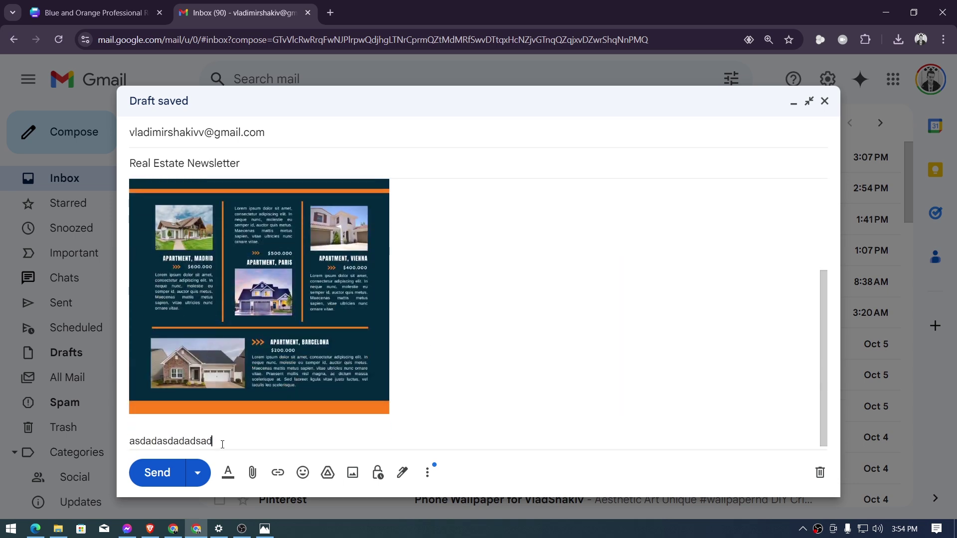
{"action": "key", "text": "shift+Home"}
{"action": "key", "text": "Right"}
{"action": "key", "text": "shift+Home"}
{"action": "key", "text": "BackSpace"}
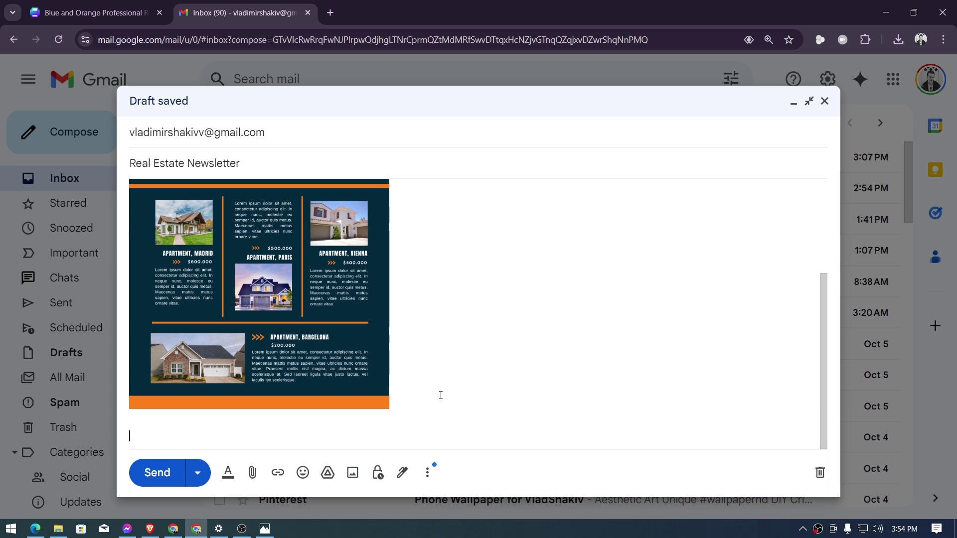
{"action": "key", "text": "BackSpace"}
{"action": "type", "text": "asdadada"}
{"action": "left_click_drag", "start_coordinate": [444, 407], "coordinate": [390, 406]}
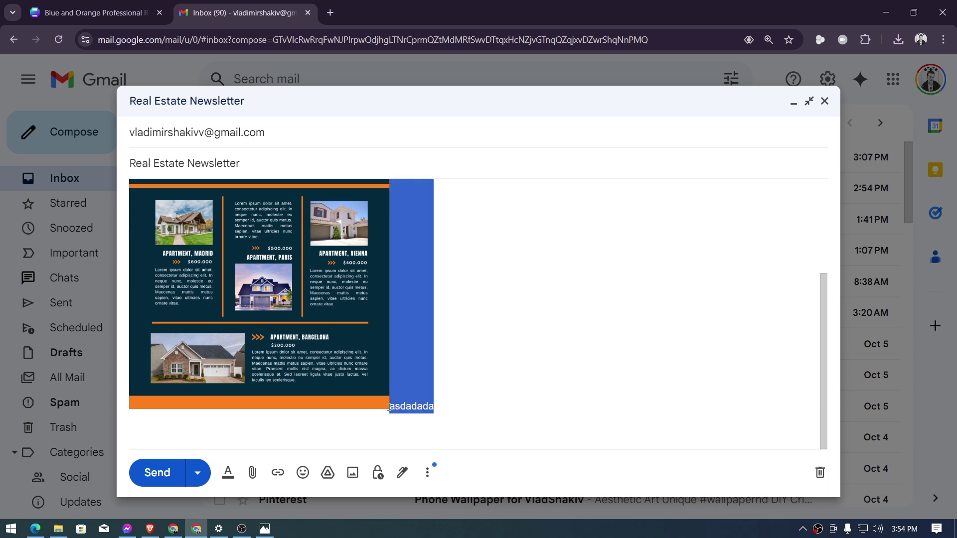
{"action": "left_click", "coordinate": [379, 394]}
{"action": "left_click", "coordinate": [476, 402]}
{"action": "left_click_drag", "start_coordinate": [476, 401], "coordinate": [390, 405]}
{"action": "left_click", "coordinate": [395, 405]}
{"action": "key", "text": "End"}
{"action": "key", "text": "BackSpace"}
{"action": "scroll", "coordinate": [431, 394], "scroll_direction": "up", "scroll_amount": 2}
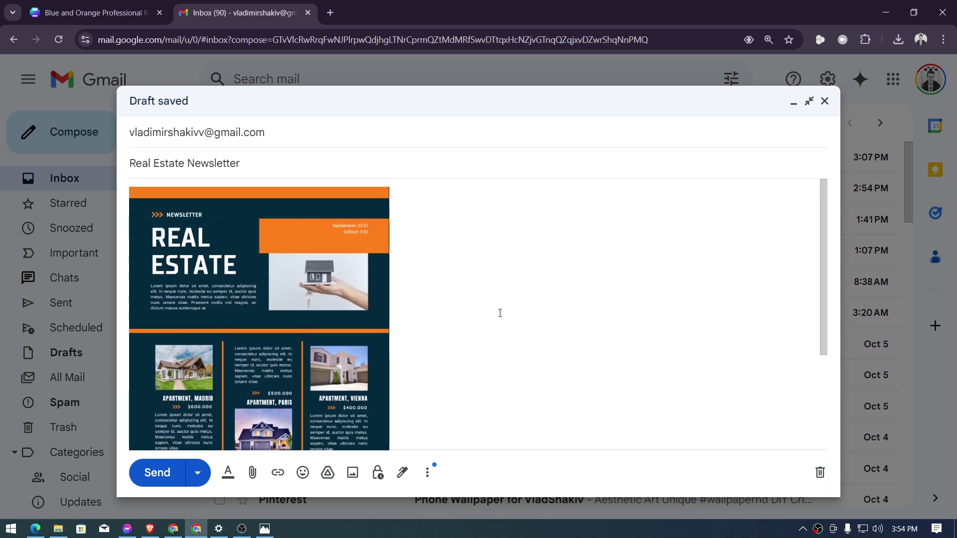
Step: Select the newsletter image in the body and bring up Insert link for it
{"action": "left_click_drag", "start_coordinate": [500, 312], "coordinate": [121, 330]}
{"action": "left_click", "coordinate": [396, 293]}
{"action": "left_click", "coordinate": [261, 313]}
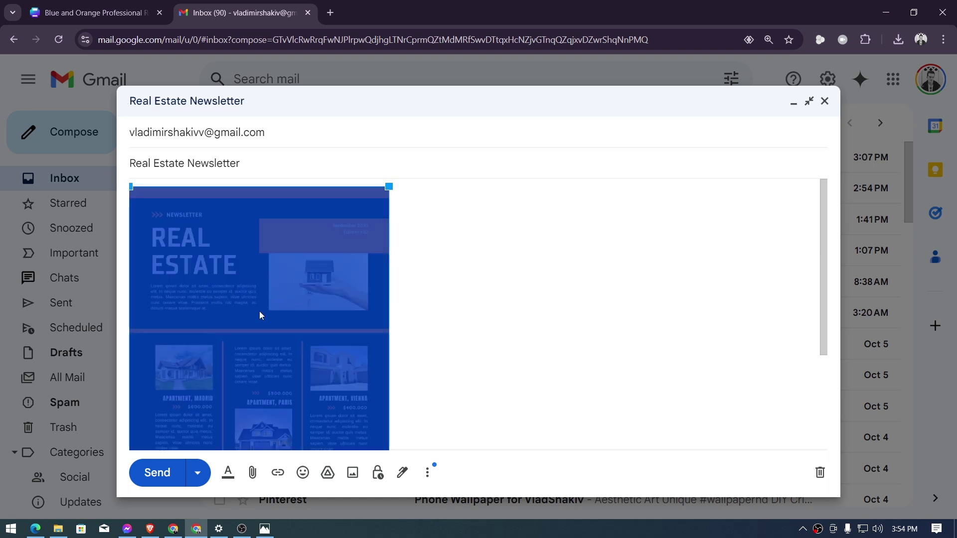
{"action": "left_click", "coordinate": [277, 472]}
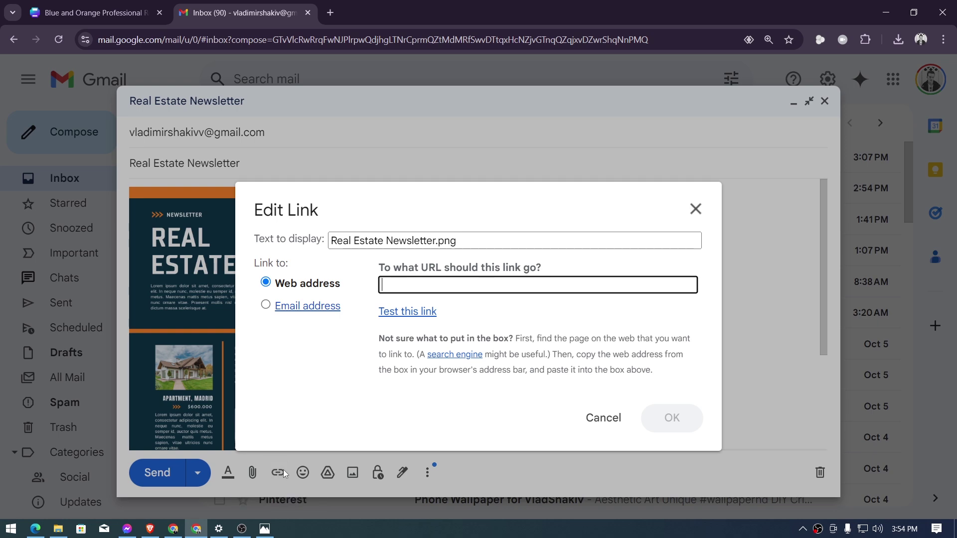
Step: Copy the Canva public view link and paste it as the image's link URL, confirming with OK
{"action": "left_click", "coordinate": [28, 8]}
{"action": "left_click", "coordinate": [925, 70]}
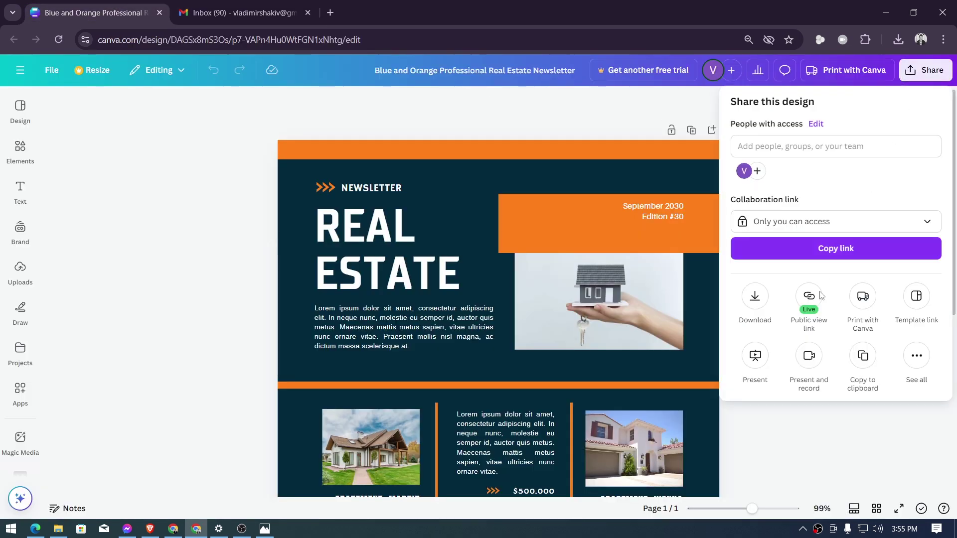
{"action": "left_click", "coordinate": [810, 298]}
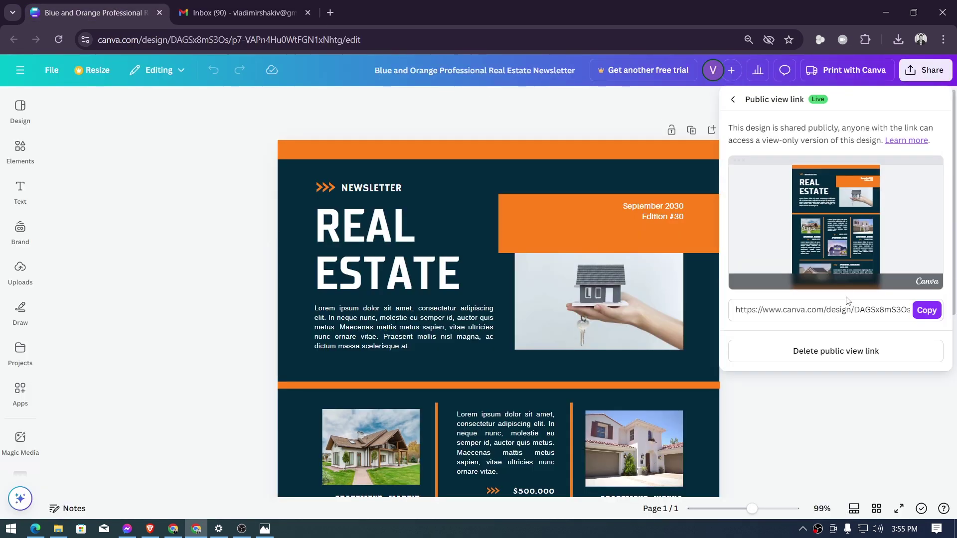
{"action": "left_click", "coordinate": [925, 310]}
{"action": "left_click", "coordinate": [239, 12]}
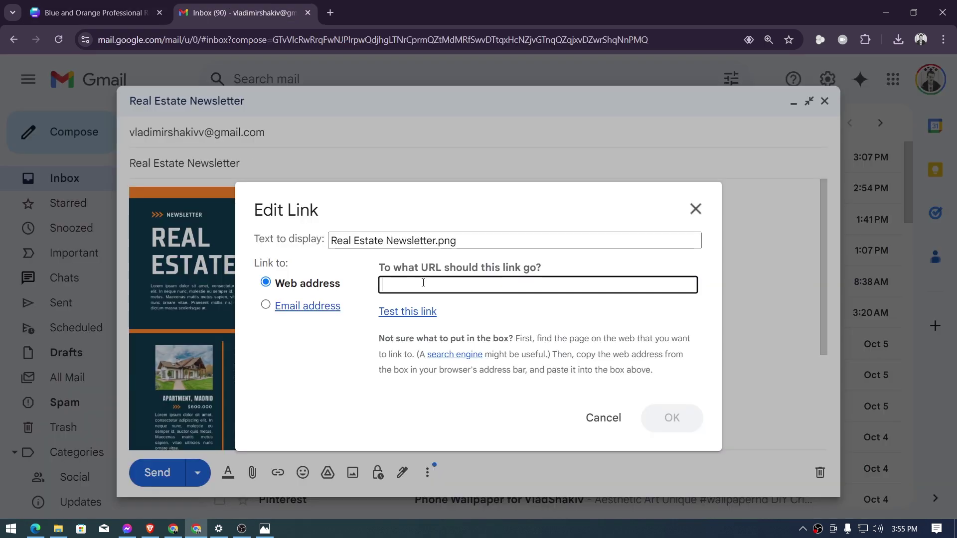
{"action": "key", "text": "ctrl+v"}
{"action": "left_click", "coordinate": [351, 371]}
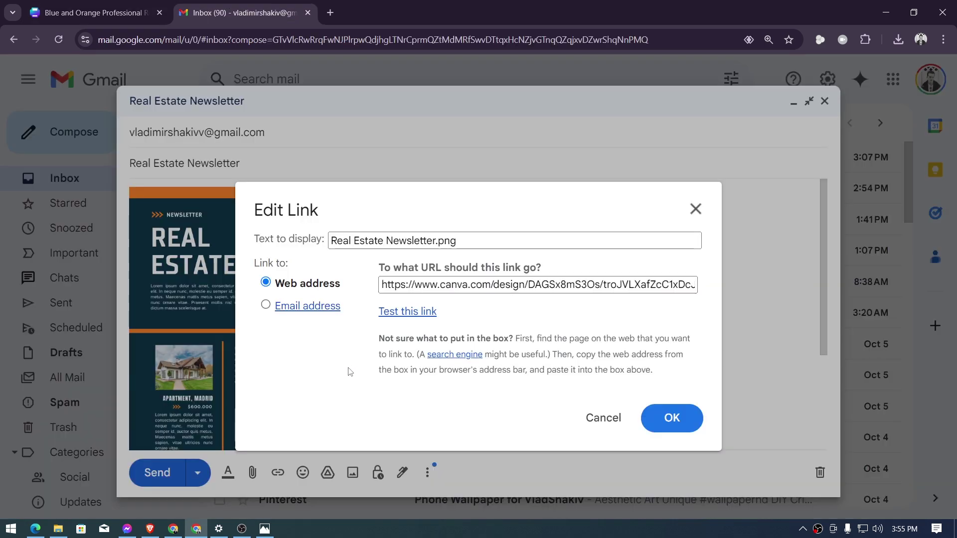
{"action": "left_click", "coordinate": [648, 420]}
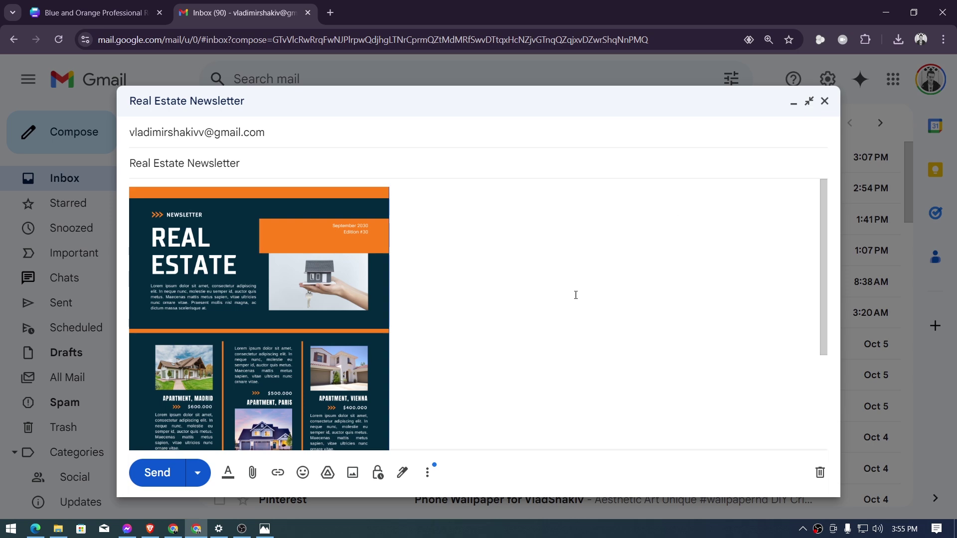
Step: Send the Real Estate Newsletter email, then view the sent message and scroll through it
{"action": "left_click", "coordinate": [157, 472]}
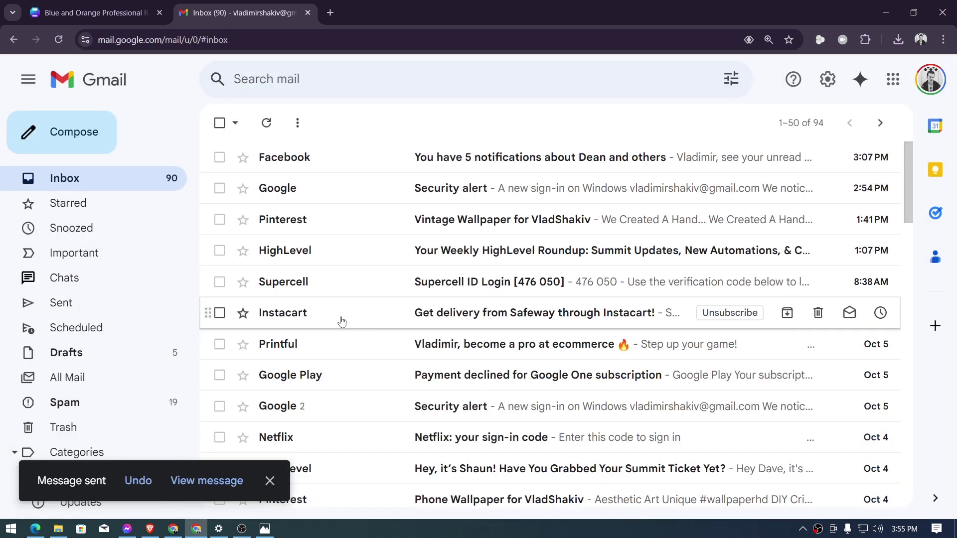
{"action": "left_click", "coordinate": [202, 482]}
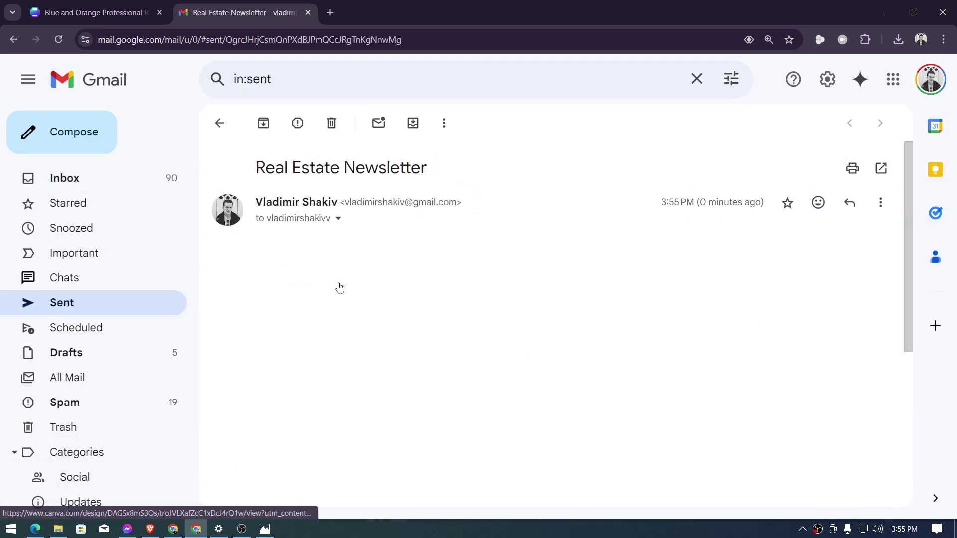
{"action": "scroll", "coordinate": [345, 293], "scroll_direction": "down", "scroll_amount": 1}
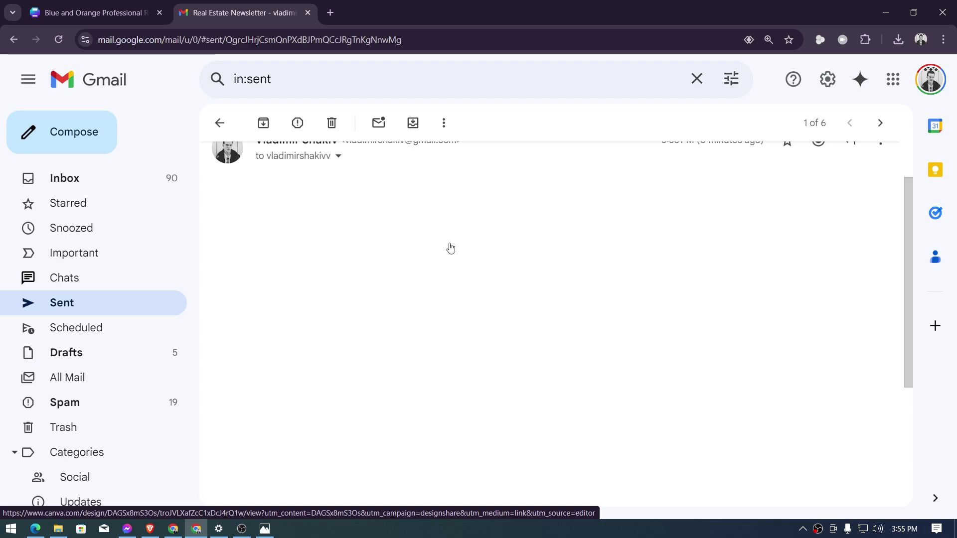
{"action": "scroll", "coordinate": [448, 248], "scroll_direction": "down", "scroll_amount": 1}
{"action": "scroll", "coordinate": [357, 254], "scroll_direction": "up", "scroll_amount": 1}
{"action": "scroll", "coordinate": [365, 259], "scroll_direction": "down", "scroll_amount": 3}
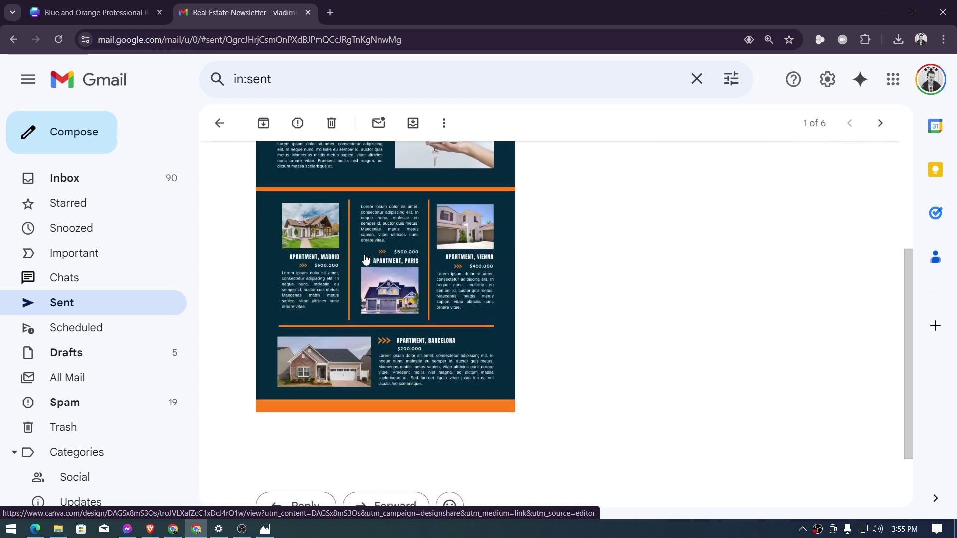
{"action": "scroll", "coordinate": [366, 259], "scroll_direction": "up", "scroll_amount": 2}
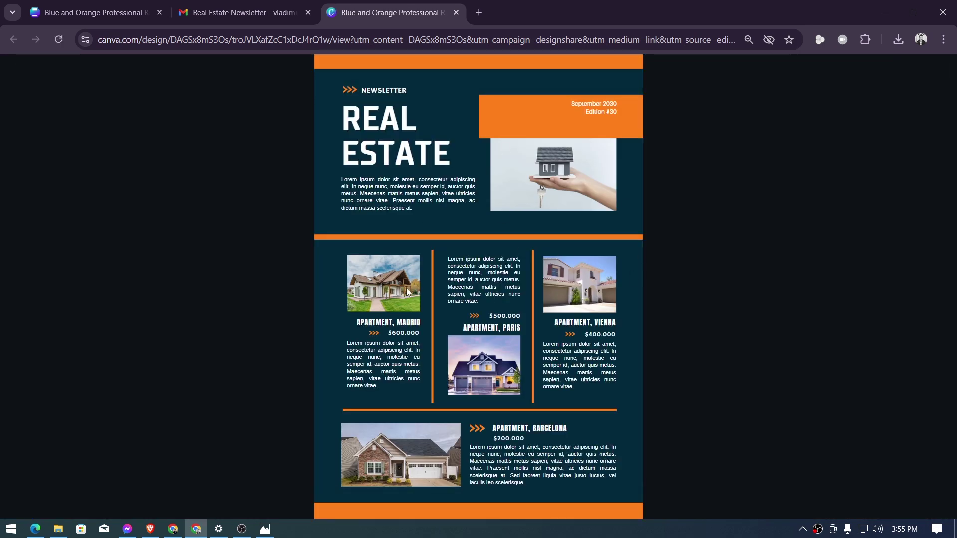
Step: Highlight and clear text on the public view page, including the APARTMENT, MADRID heading
{"action": "left_click_drag", "start_coordinate": [387, 273], "coordinate": [352, 325]}
{"action": "left_click", "coordinate": [393, 324]}
{"action": "left_click_drag", "start_coordinate": [414, 325], "coordinate": [373, 325]}
{"action": "left_click", "coordinate": [374, 325]}
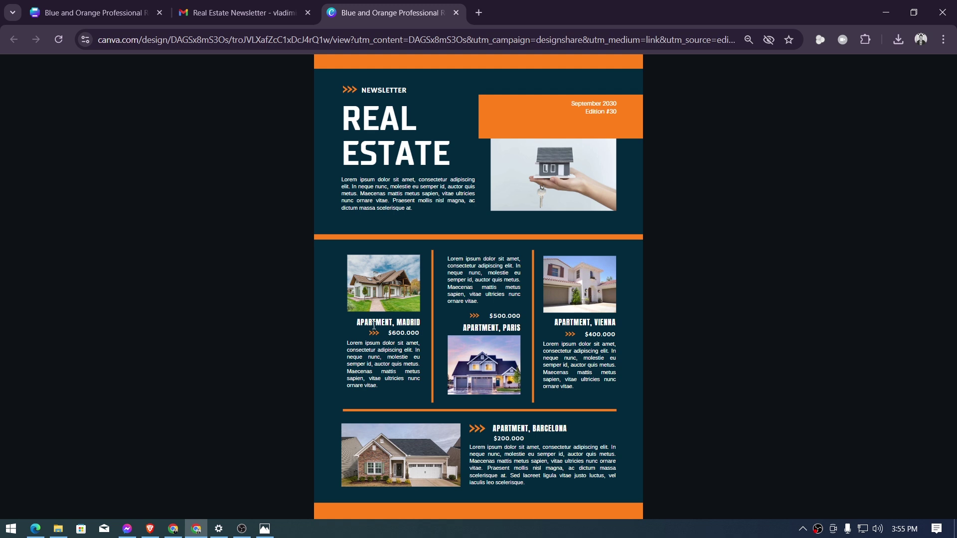